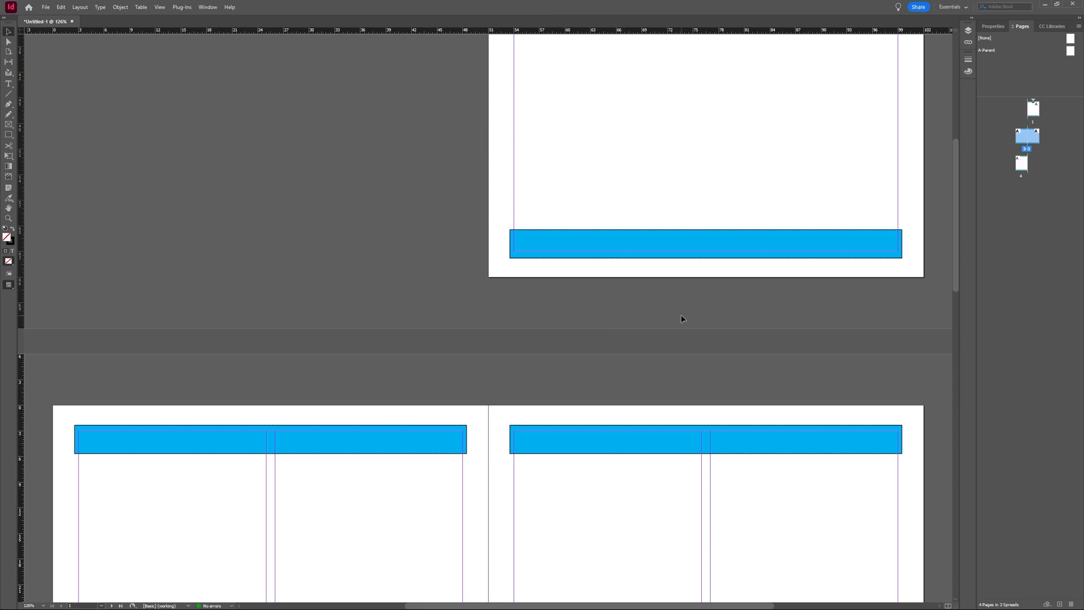
- Add a new page after page 4, then delete page 2 to keep four pages
{"action": "left_click", "coordinate": [1024, 169]}
{"action": "left_click", "coordinate": [1060, 605]}
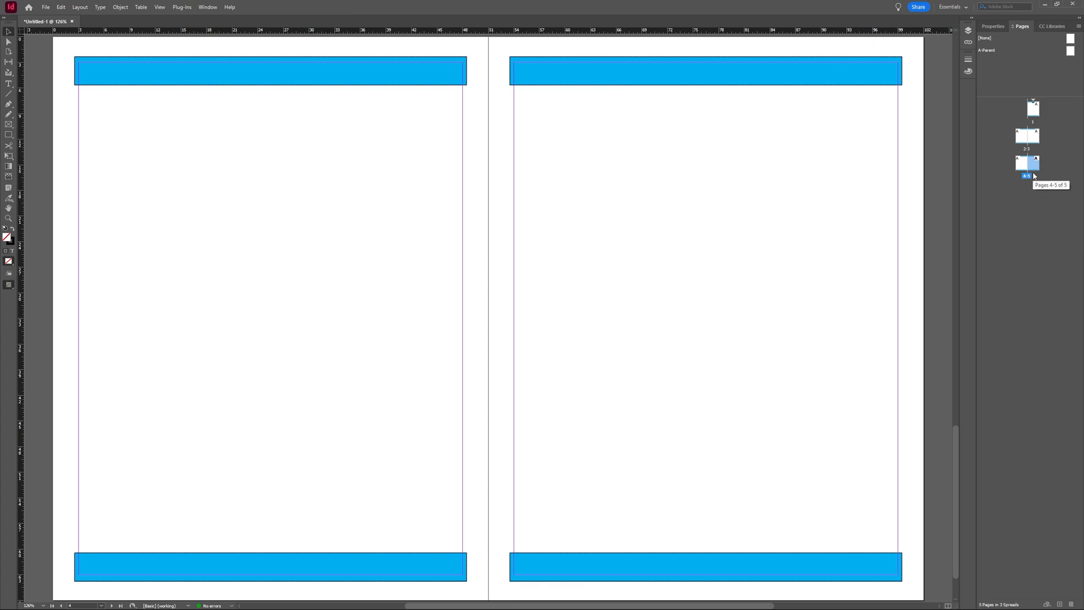
{"action": "left_click", "coordinate": [1023, 140]}
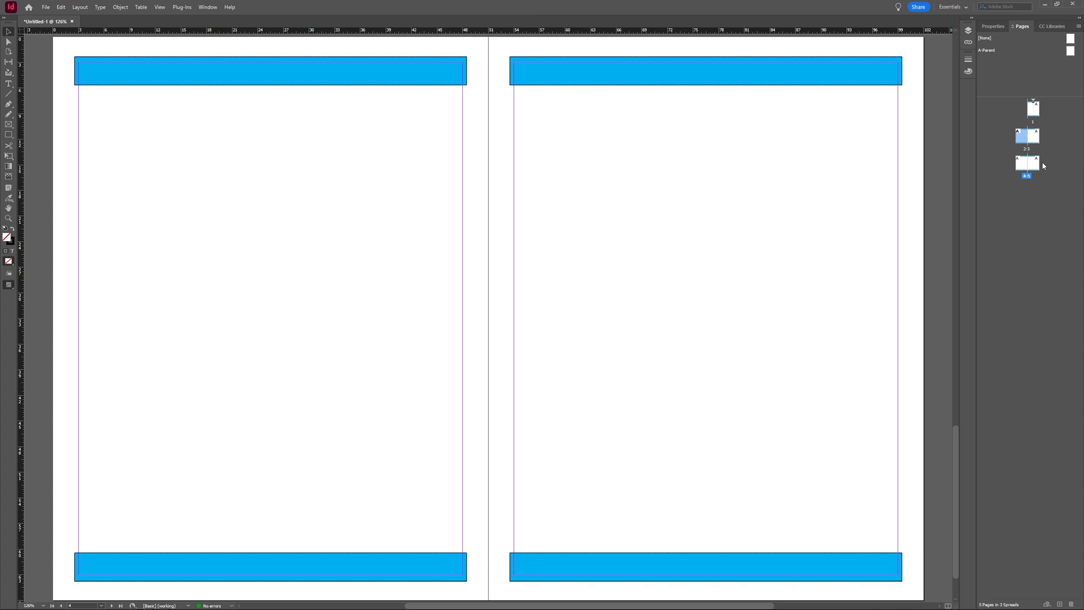
{"action": "left_click", "coordinate": [1072, 603]}
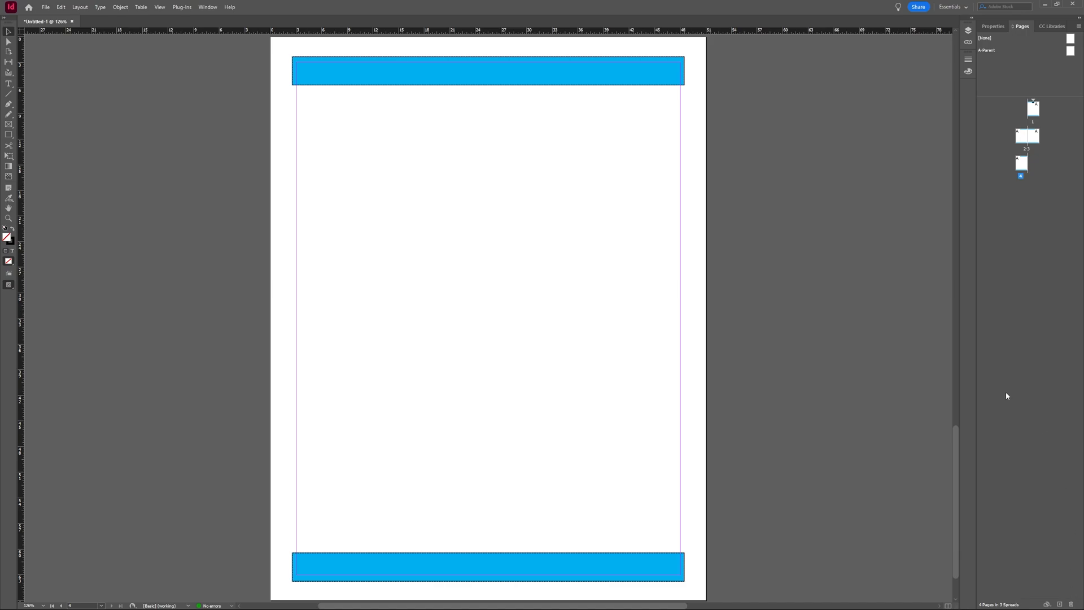
- Set the document's Pages field to 8 in Properties and return to the Pages panel
{"action": "left_click", "coordinate": [994, 31]}
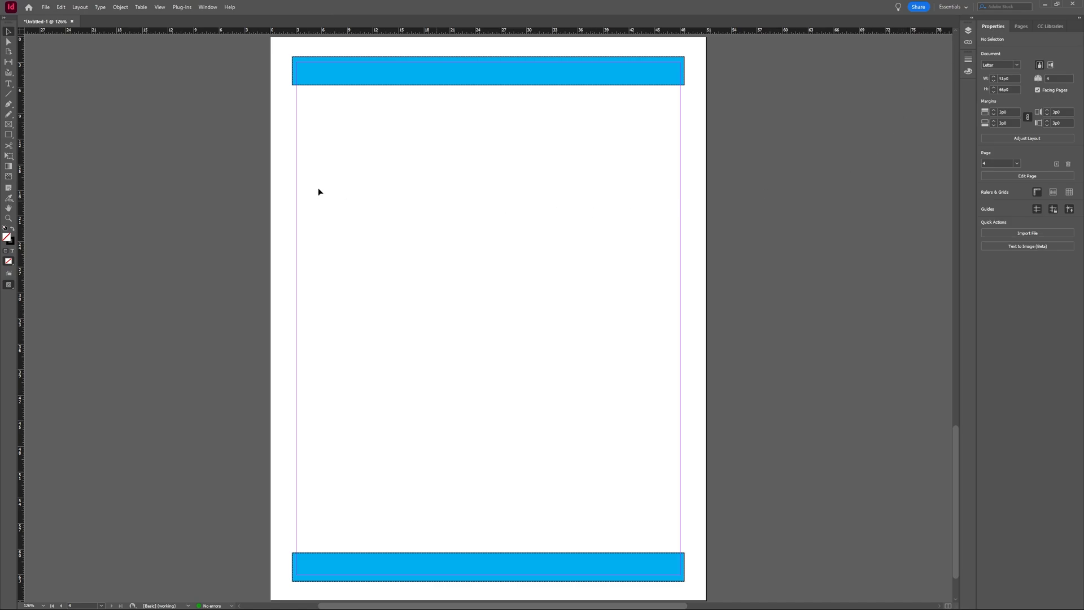
{"action": "left_click", "coordinate": [207, 8]}
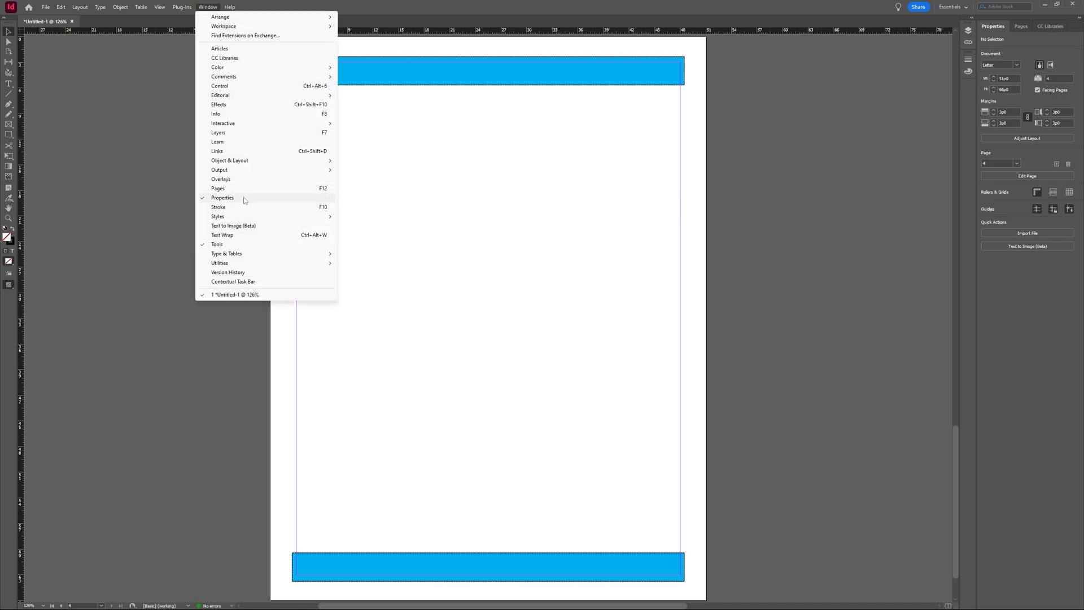
{"action": "left_click", "coordinate": [826, 201]}
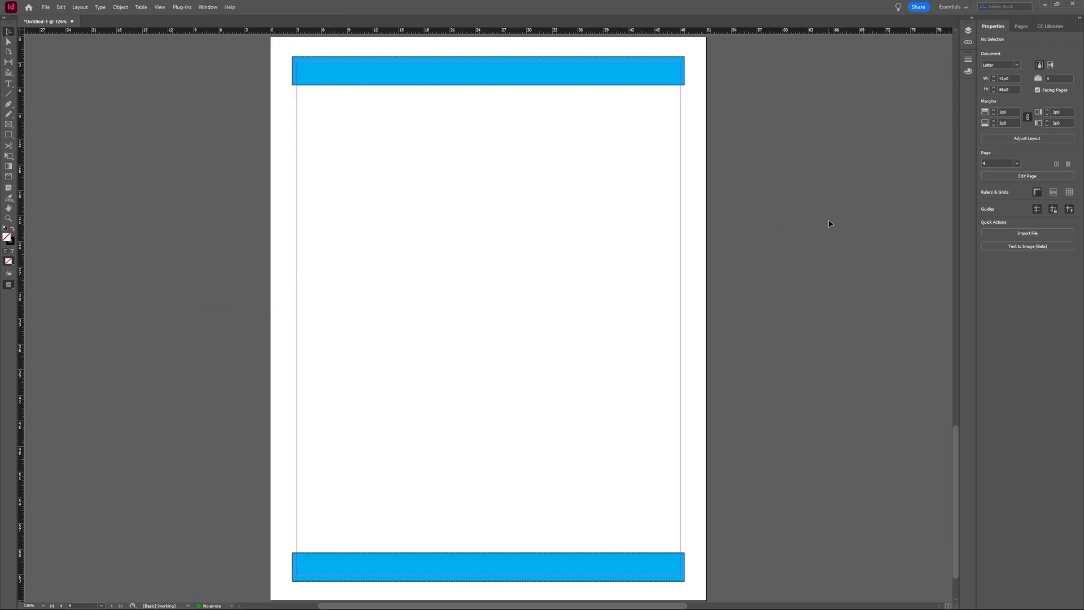
{"action": "left_click", "coordinate": [1049, 80]}
{"action": "type", "text": "8"}
{"action": "key", "text": "Return"}
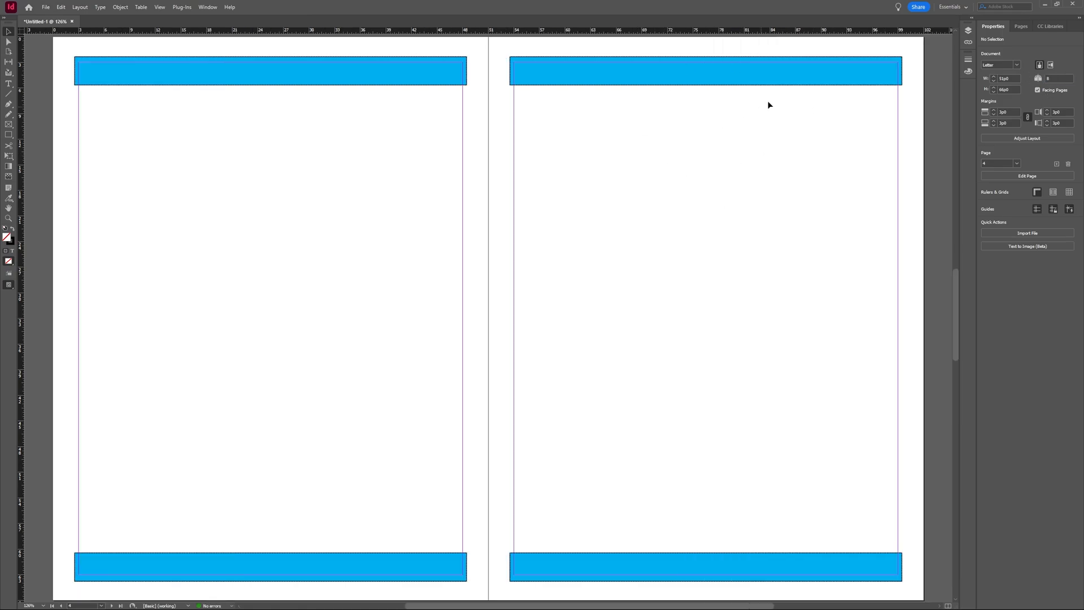
{"action": "left_click", "coordinate": [1021, 26]}
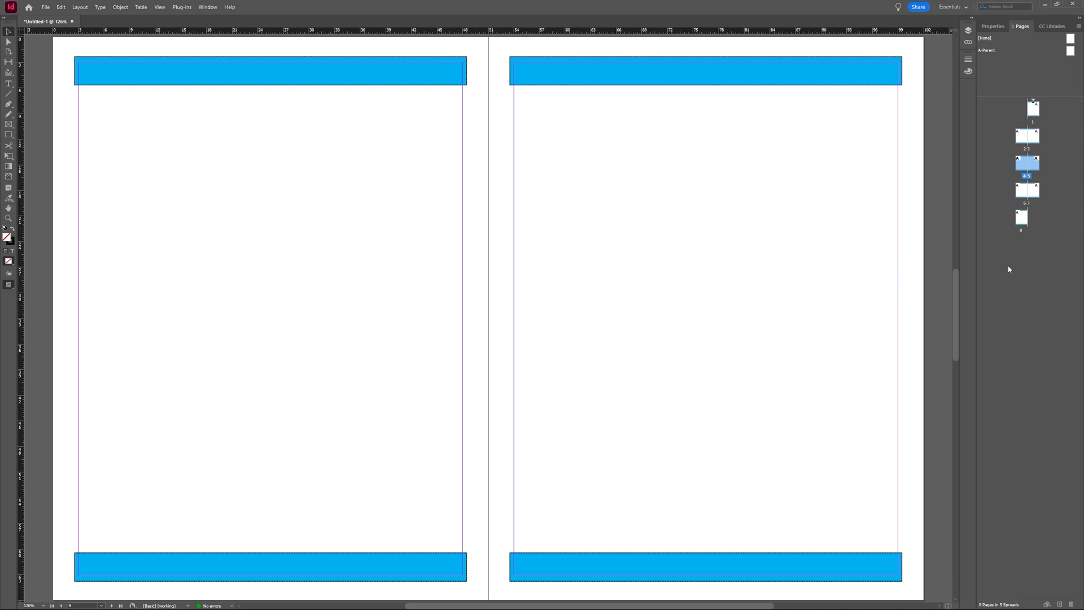
{"action": "left_click", "coordinate": [1022, 224]}
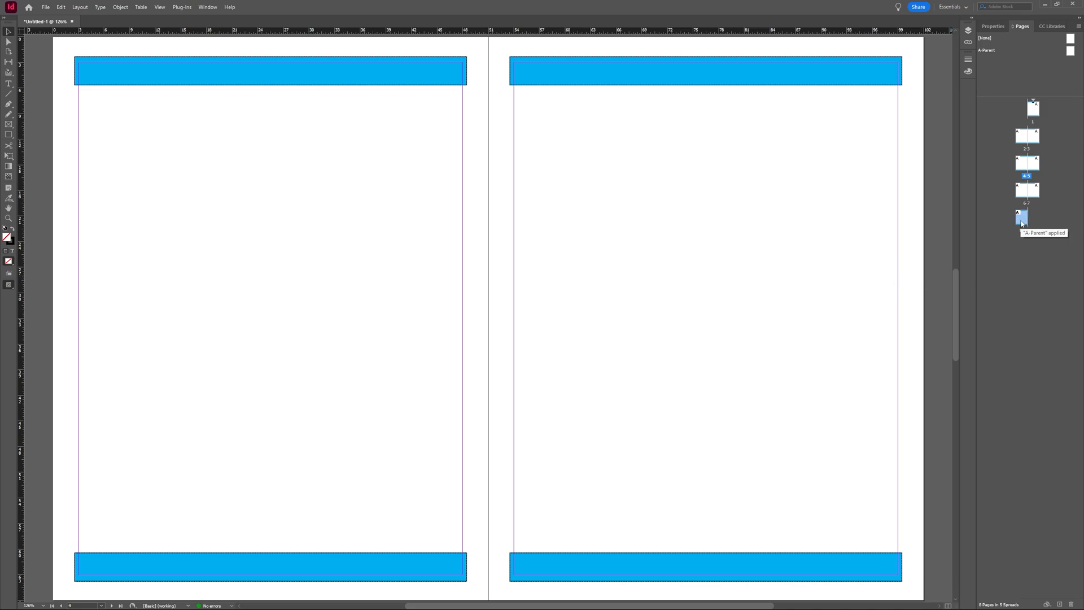
{"action": "left_click_drag", "start_coordinate": [1022, 224], "coordinate": [1028, 147]}
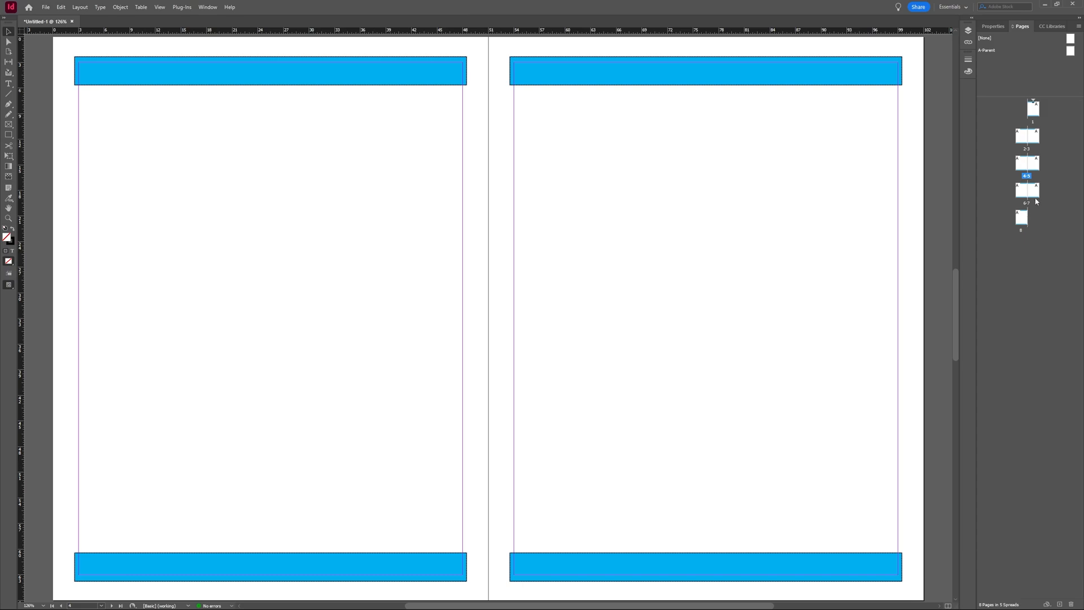
{"action": "left_click_drag", "start_coordinate": [1034, 189], "coordinate": [1040, 217]}
- Draw a rectangle frame on page 4 and place spaghetti-2208374_1280.jpg into it
{"action": "left_click", "coordinate": [8, 124]}
{"action": "left_click_drag", "start_coordinate": [104, 132], "coordinate": [432, 359]}
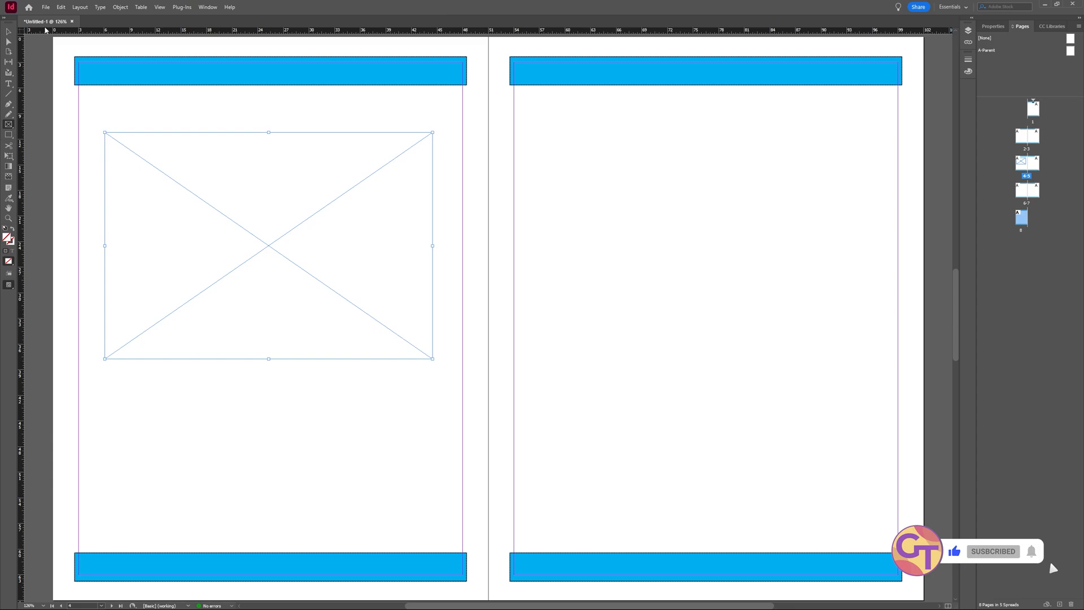
{"action": "left_click", "coordinate": [46, 6]}
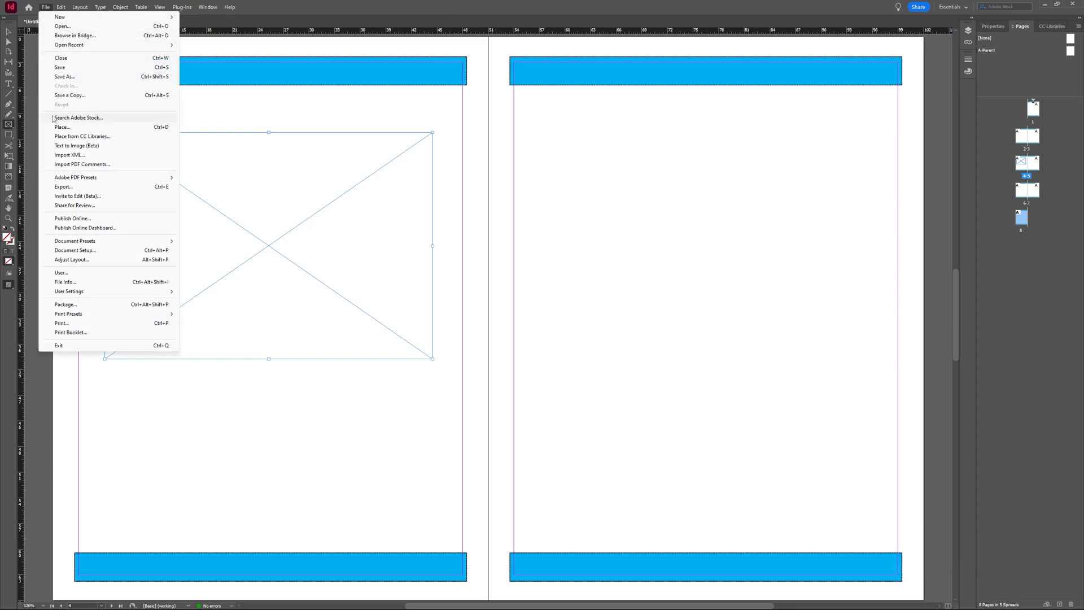
{"action": "left_click", "coordinate": [63, 127]}
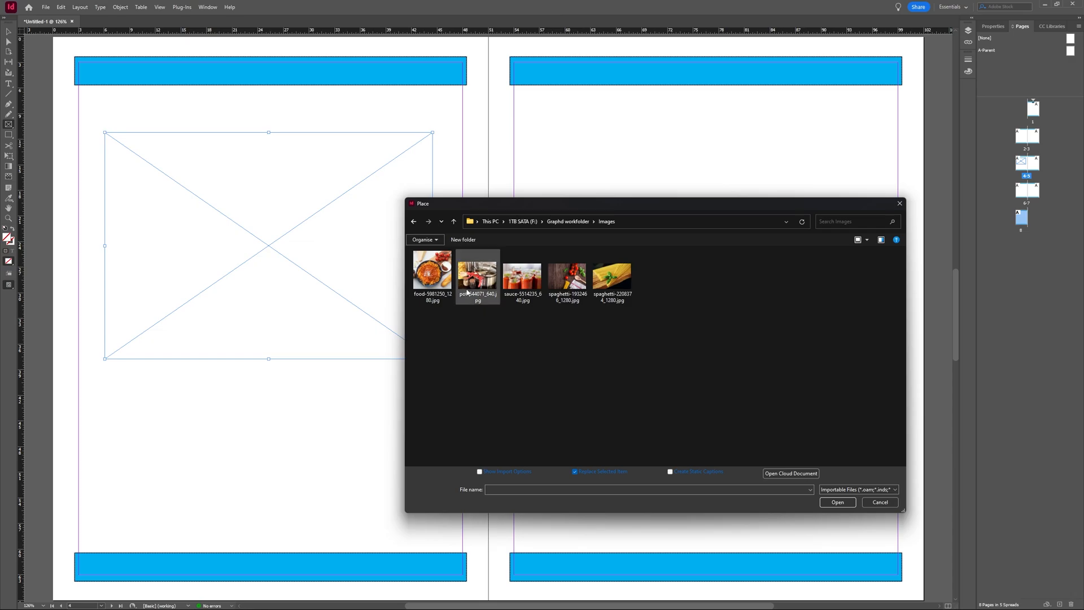
{"action": "double_click", "coordinate": [605, 295]}
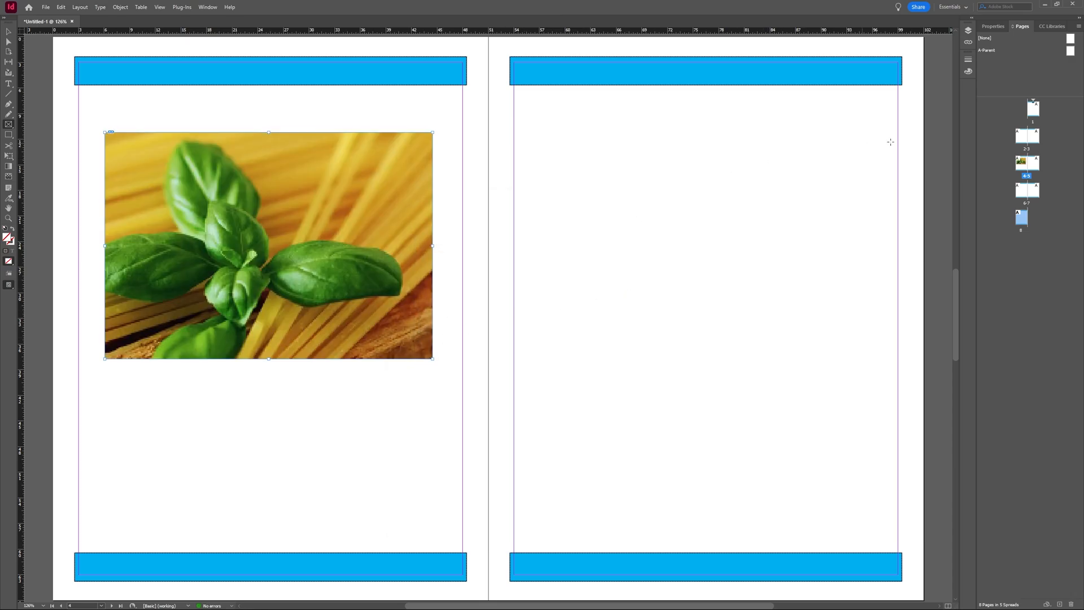
- Move page 4 down beside page 8, then zoom out to view several spreads with header and footer bars
{"action": "left_click", "coordinate": [1021, 167]}
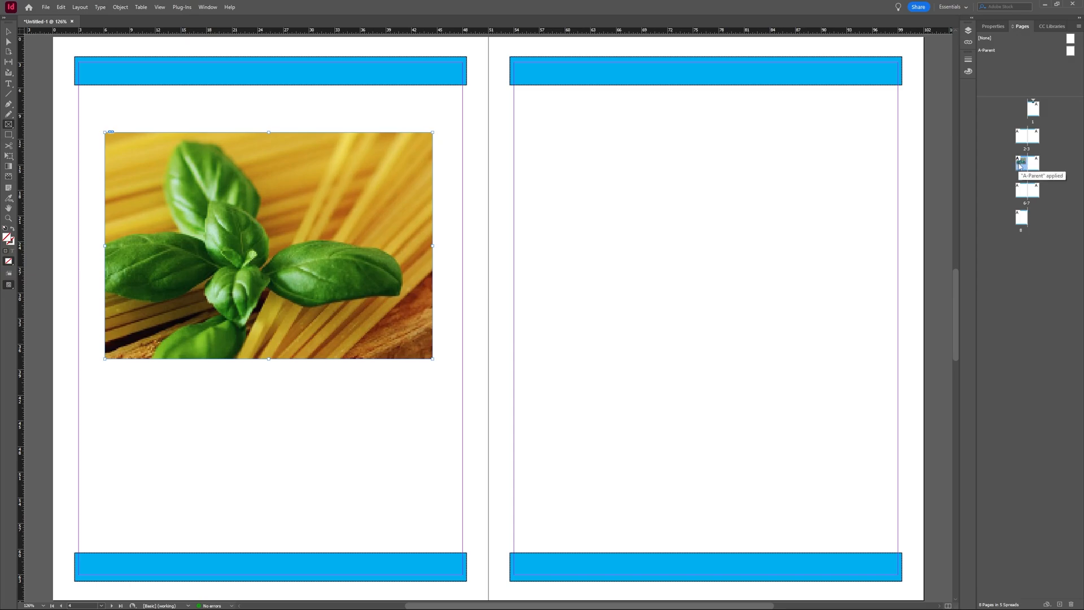
{"action": "left_click_drag", "start_coordinate": [1020, 165], "coordinate": [1035, 222]}
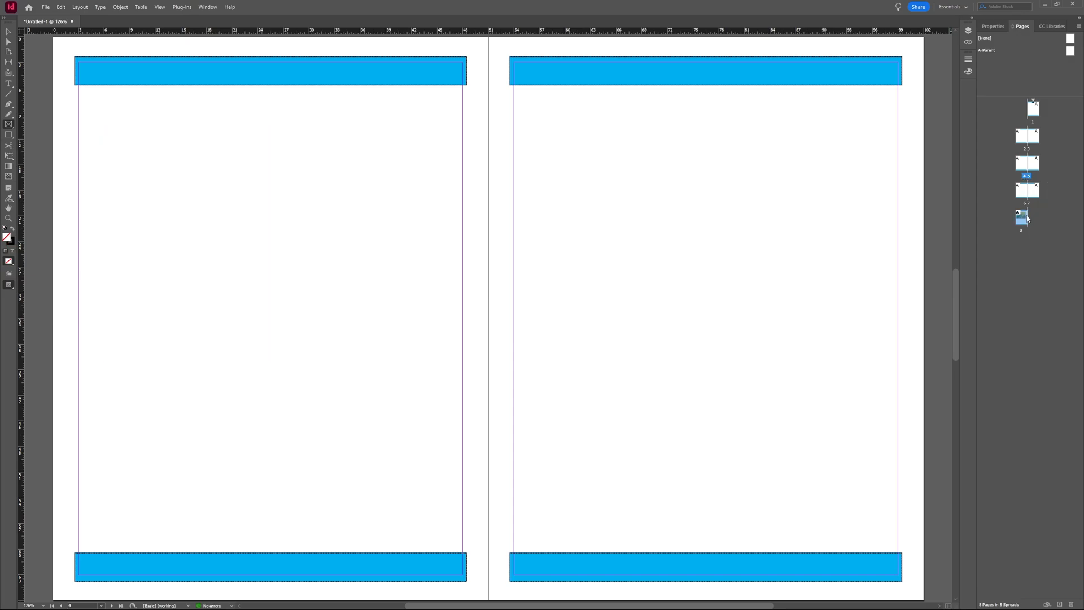
{"action": "scroll", "coordinate": [671, 354], "scroll_direction": "down", "scroll_amount": 2}
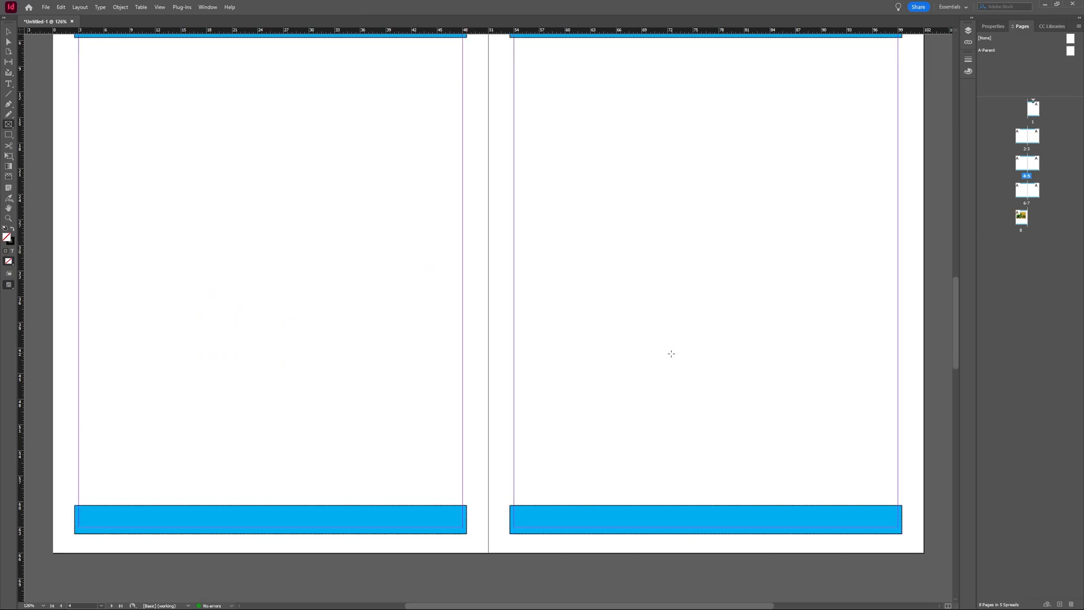
{"action": "scroll", "coordinate": [671, 354], "scroll_direction": "down", "scroll_amount": 10}
{"action": "scroll", "coordinate": [671, 354], "scroll_direction": "up", "scroll_amount": 1}
{"action": "scroll", "coordinate": [670, 355], "scroll_direction": "down", "scroll_amount": 4}
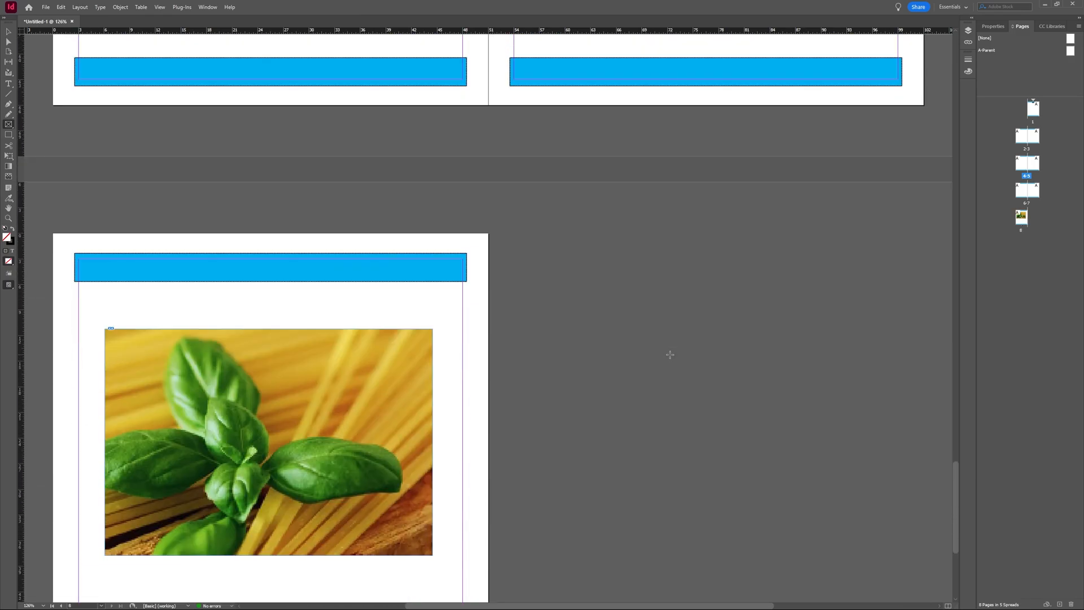
{"action": "scroll", "coordinate": [670, 354], "scroll_direction": "up", "scroll_amount": 15}
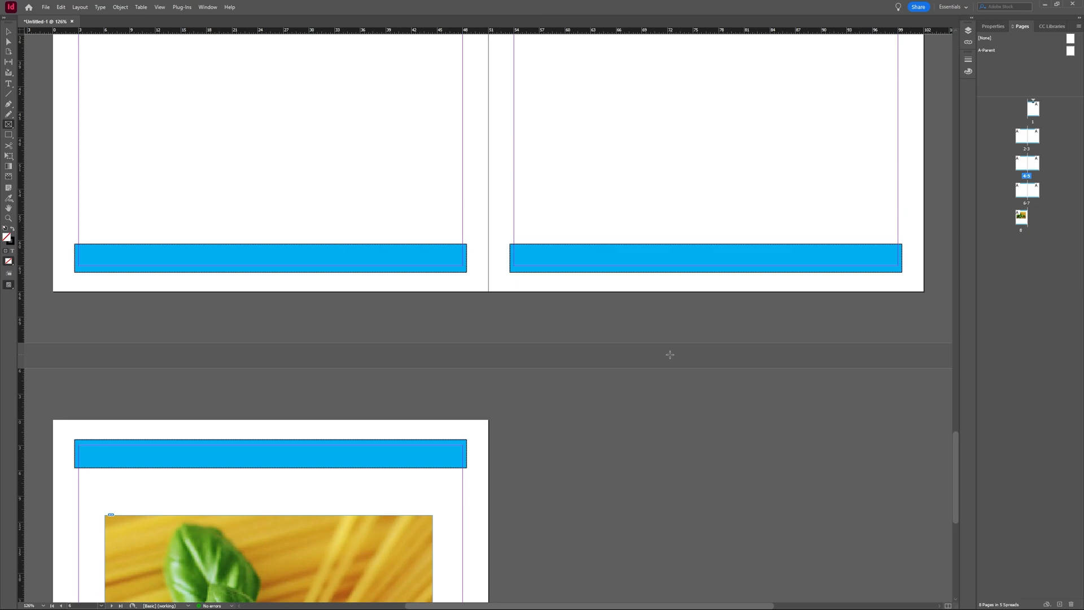
{"action": "scroll", "coordinate": [670, 355], "scroll_direction": "up", "scroll_amount": 2}
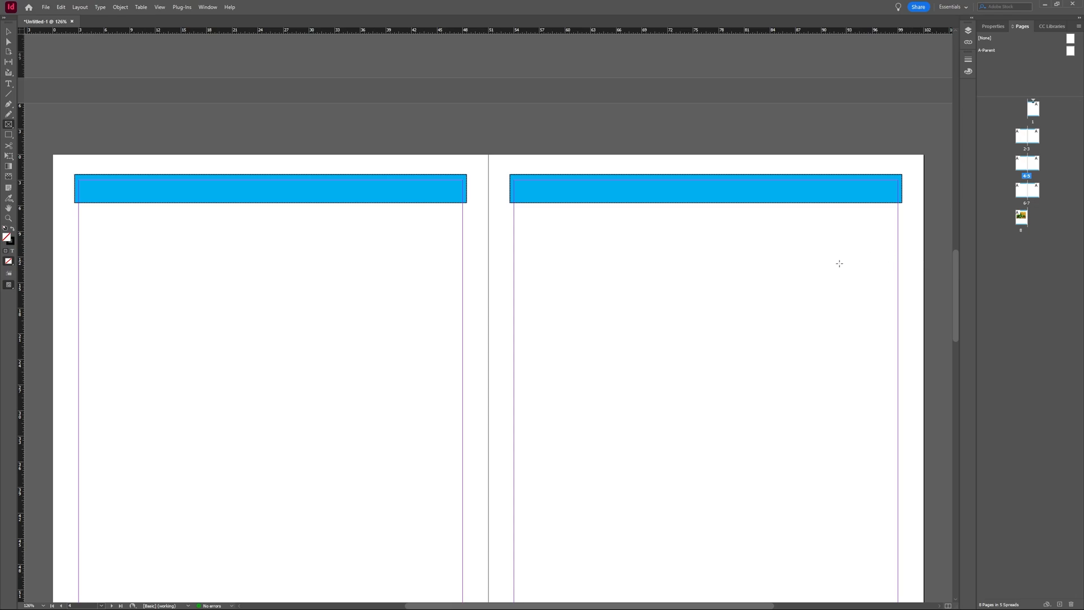
{"action": "scroll", "coordinate": [796, 275], "scroll_direction": "down", "scroll_amount": 3}
{"action": "scroll", "coordinate": [795, 276], "scroll_direction": "up", "scroll_amount": 4}
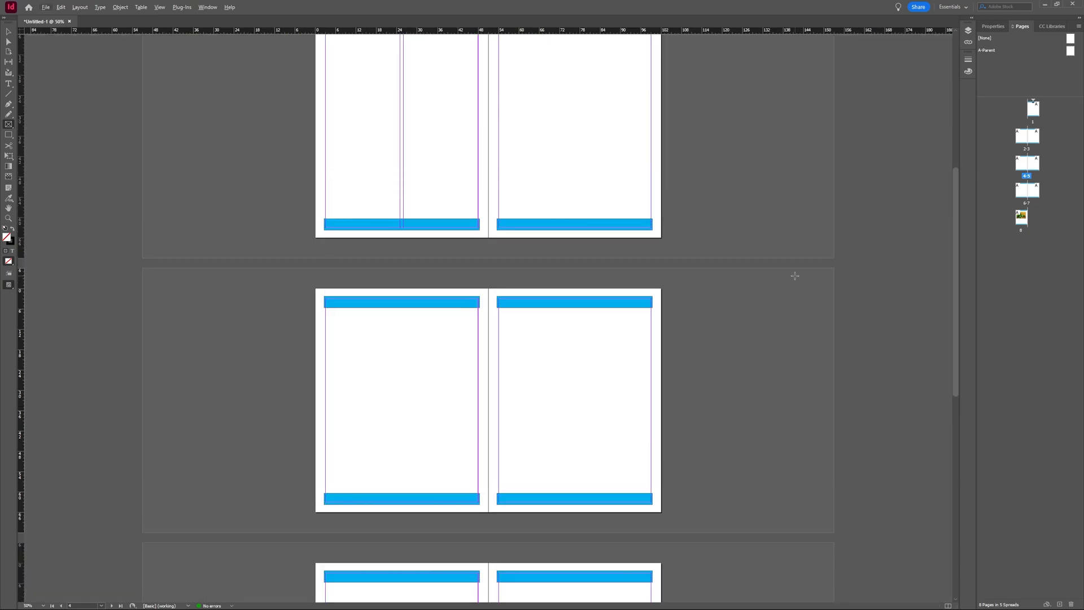
{"action": "scroll", "coordinate": [795, 276], "scroll_direction": "down", "scroll_amount": 2}
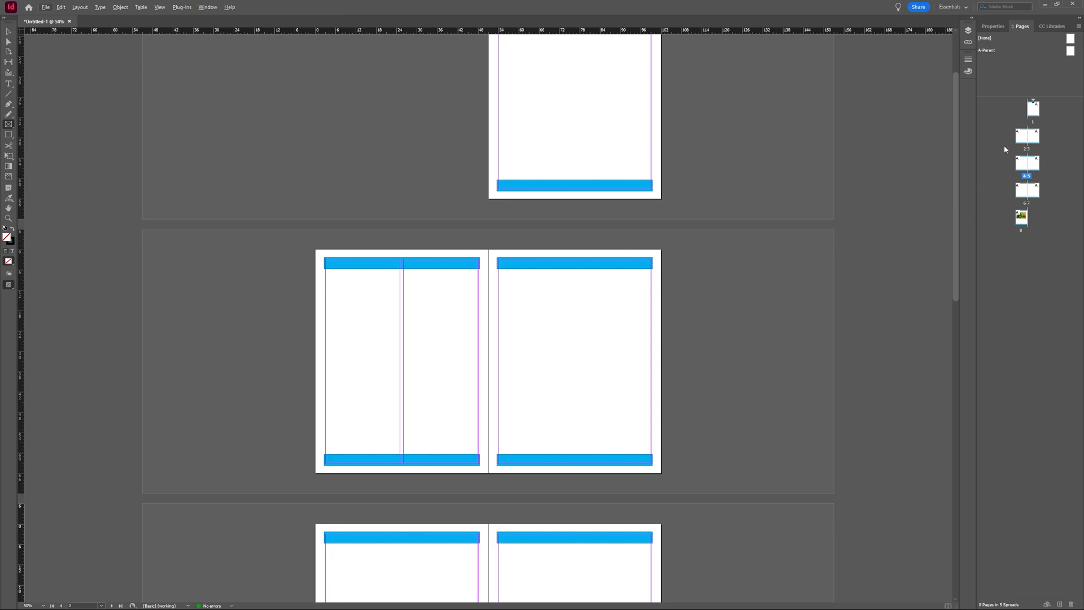
- Insert a page after page 1, delete it again, and show the Letter-size document properties
{"action": "left_click", "coordinate": [1034, 108]}
{"action": "left_click", "coordinate": [1059, 603]}
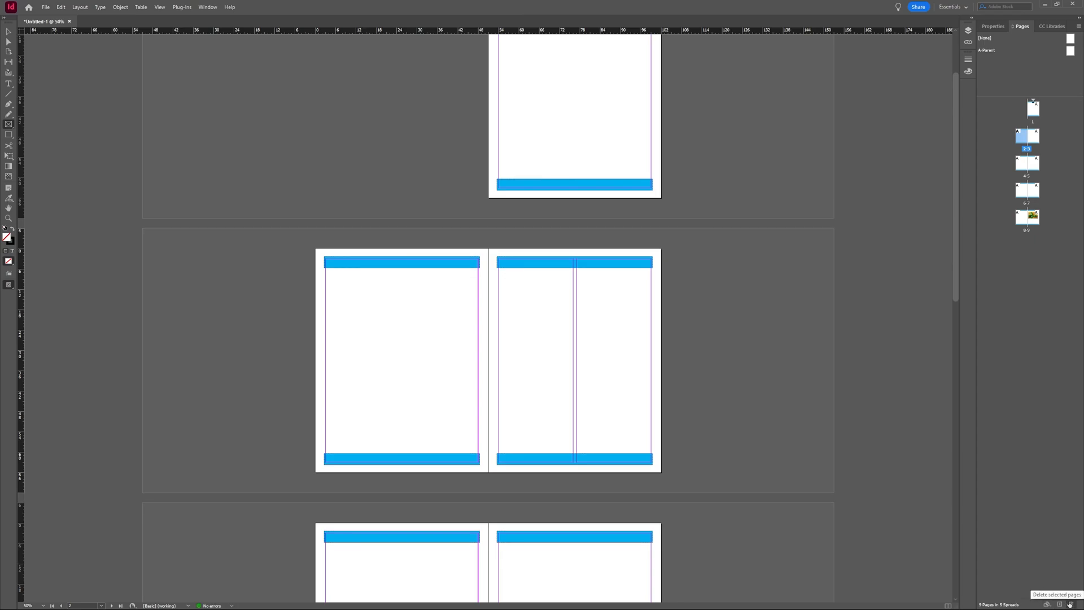
{"action": "left_click", "coordinate": [1070, 604]}
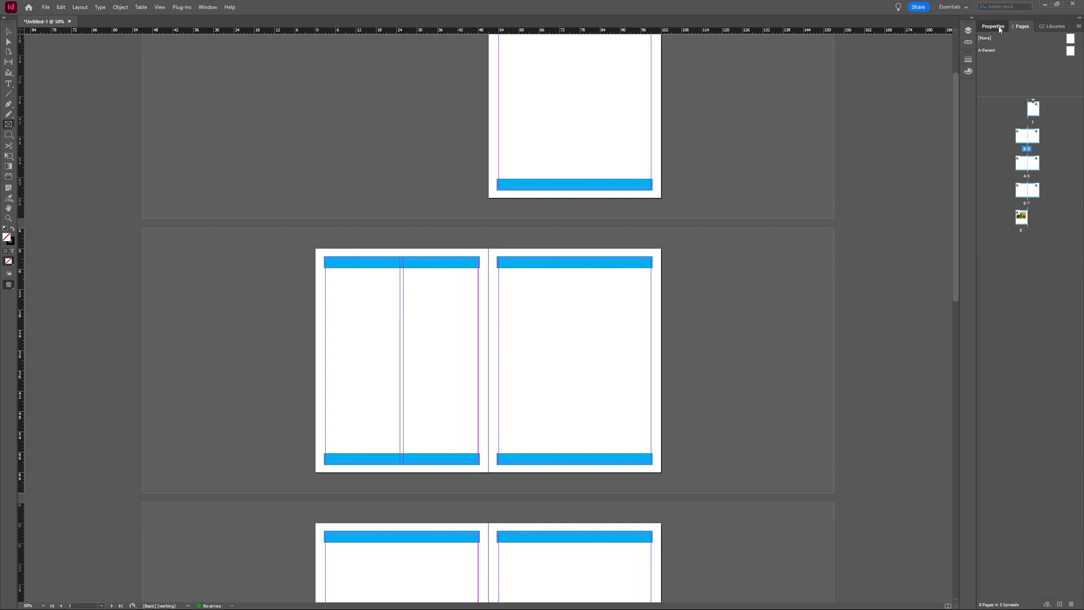
{"action": "left_click", "coordinate": [993, 26]}
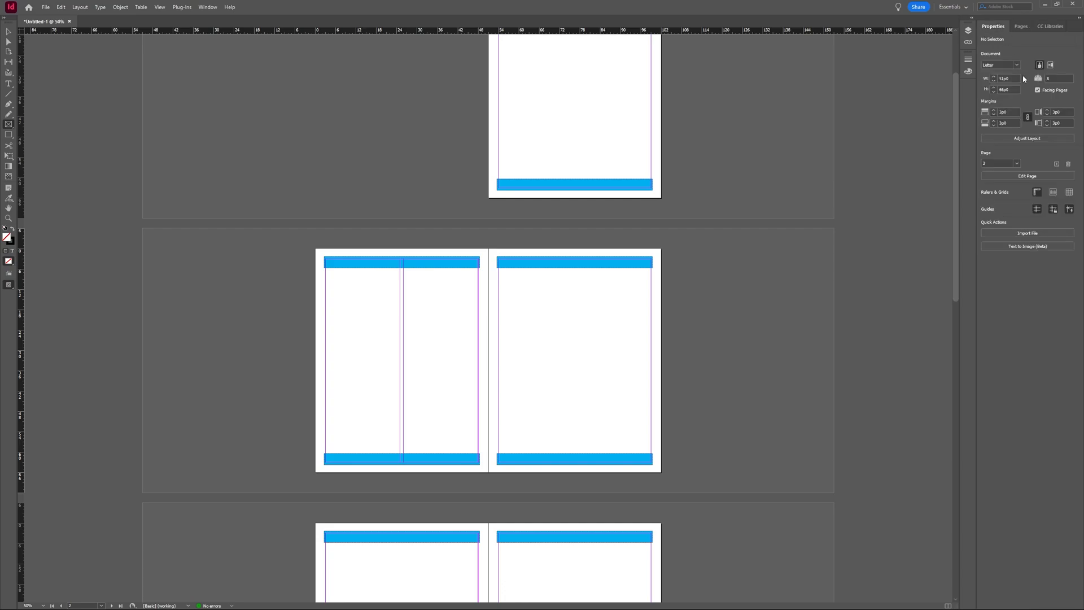
- Reduce the document's page count to 4 and confirm deleting the extra pages
{"action": "left_click", "coordinate": [1057, 79]}
{"action": "type", "text": "4"}
{"action": "key", "text": "Return"}
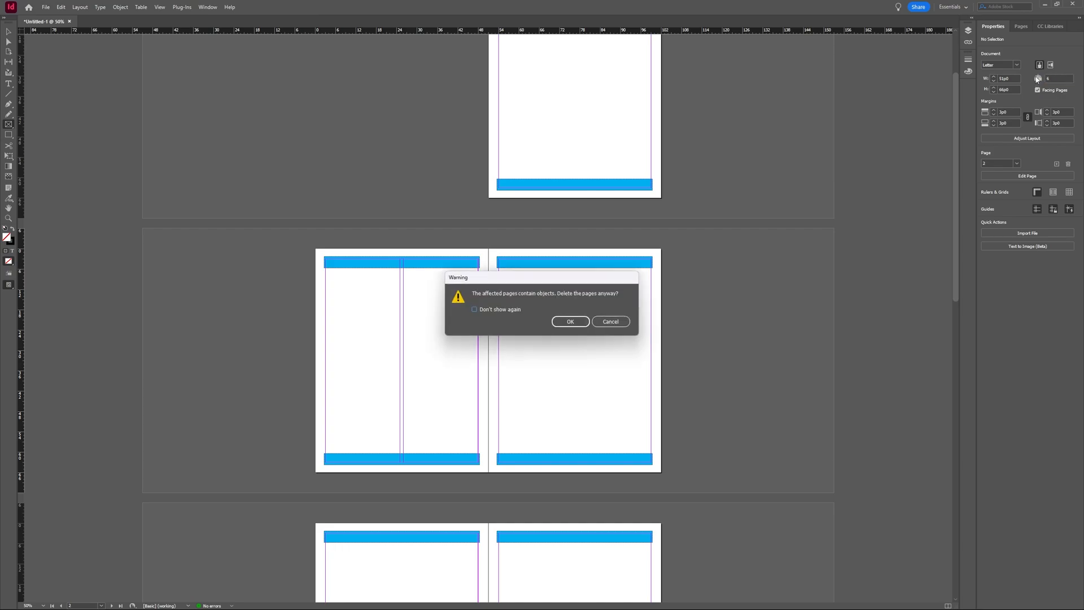
{"action": "left_click", "coordinate": [570, 323]}
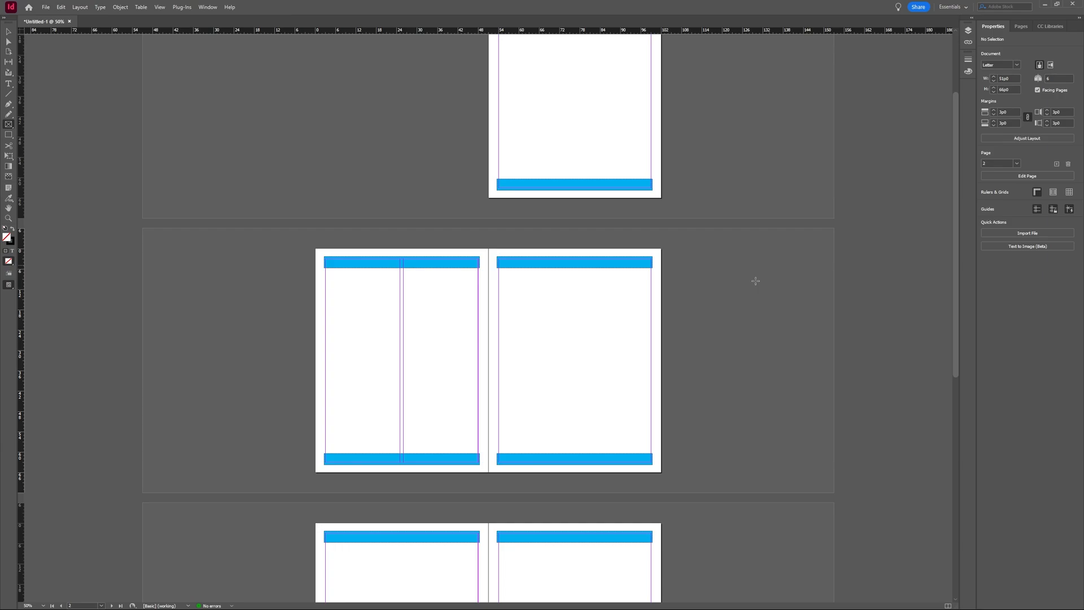
{"action": "scroll", "coordinate": [755, 278], "scroll_direction": "down", "scroll_amount": 5}
{"action": "scroll", "coordinate": [734, 295], "scroll_direction": "up", "scroll_amount": 6}
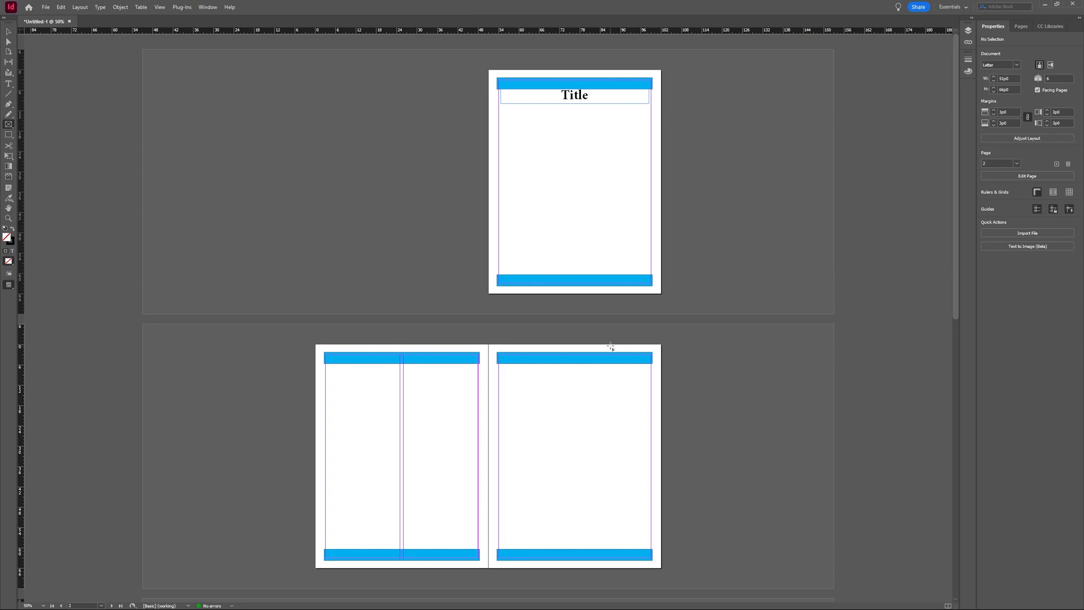
{"action": "scroll", "coordinate": [608, 360], "scroll_direction": "down", "scroll_amount": 3}
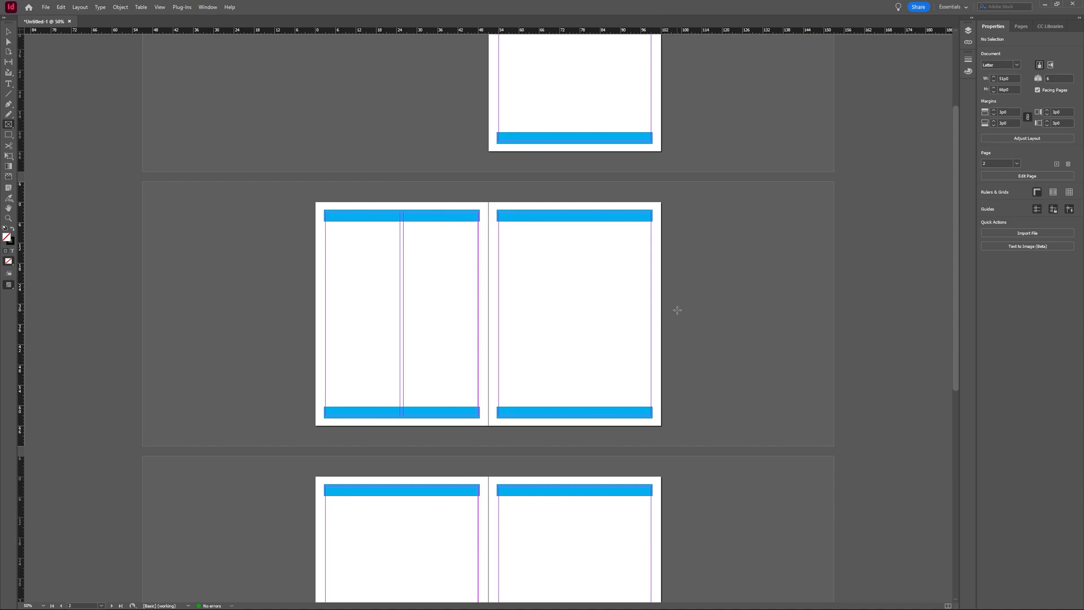
- Cancel the Rectangle prompt, jump to page 4, and start editing its own page settings
{"action": "left_click", "coordinate": [606, 278]}
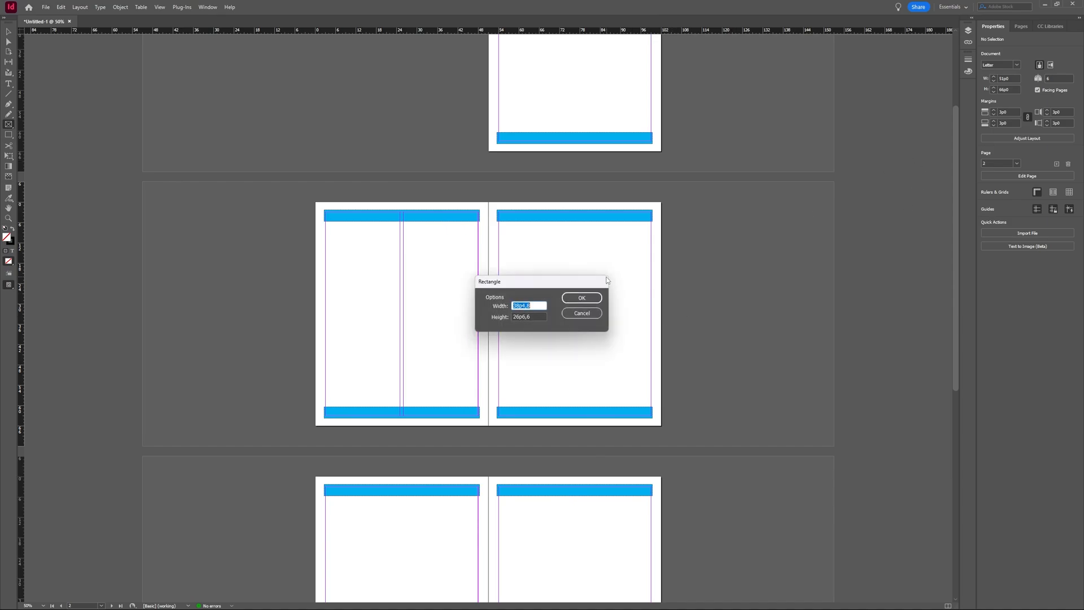
{"action": "left_click", "coordinate": [582, 314]}
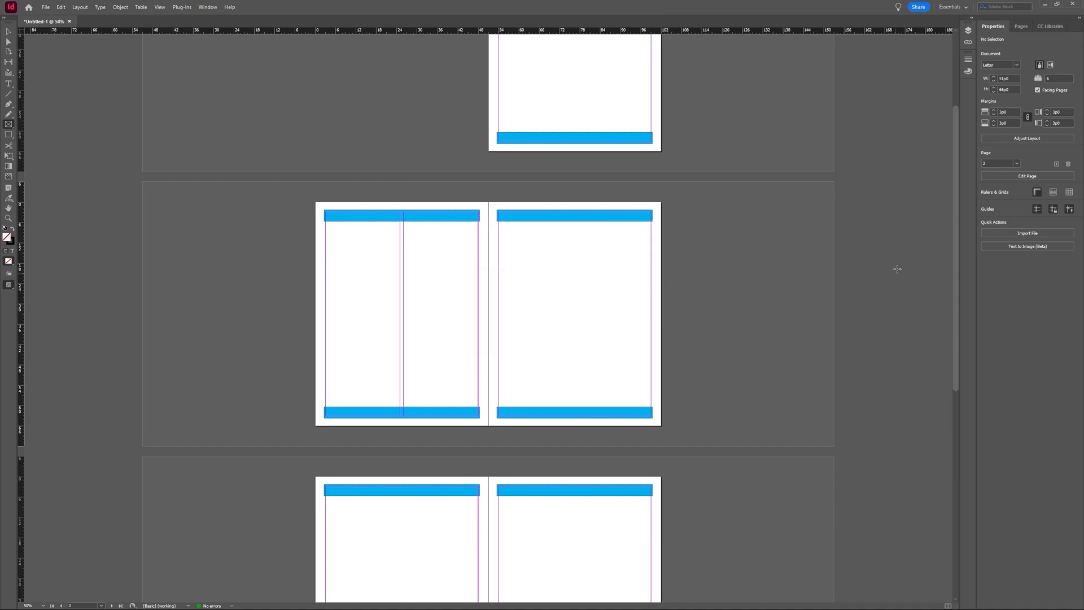
{"action": "left_click", "coordinate": [1016, 164]}
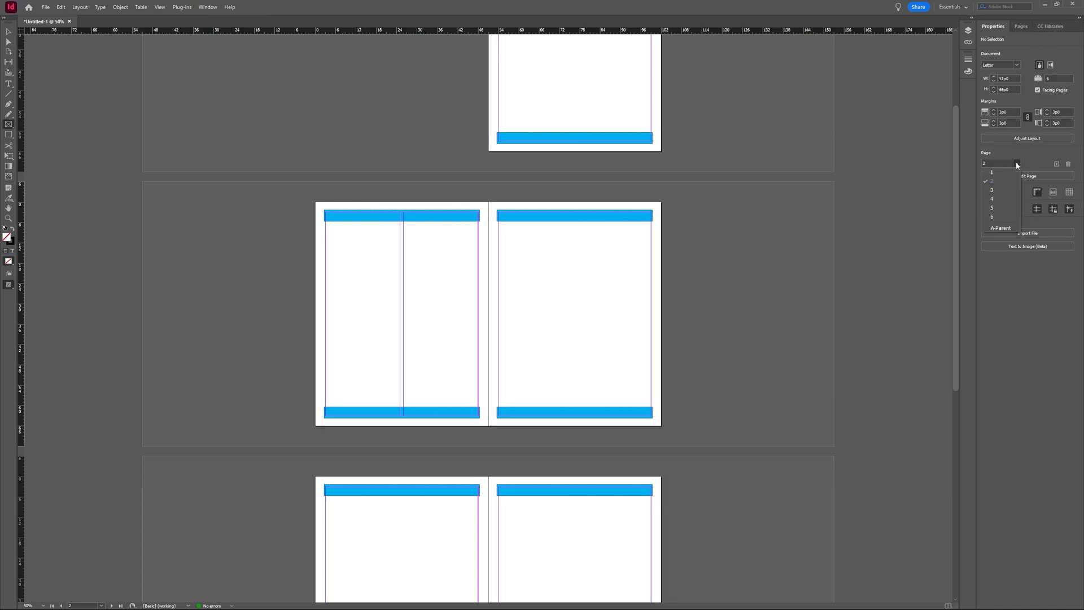
{"action": "left_click", "coordinate": [1011, 201]}
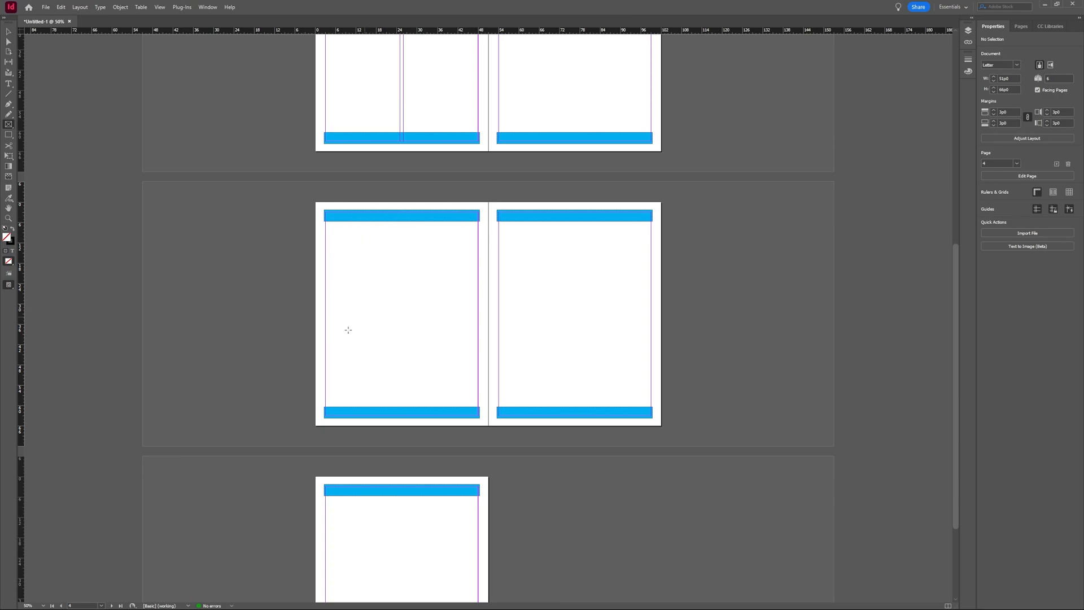
{"action": "left_click", "coordinate": [102, 606]}
{"action": "left_click", "coordinate": [1025, 178]}
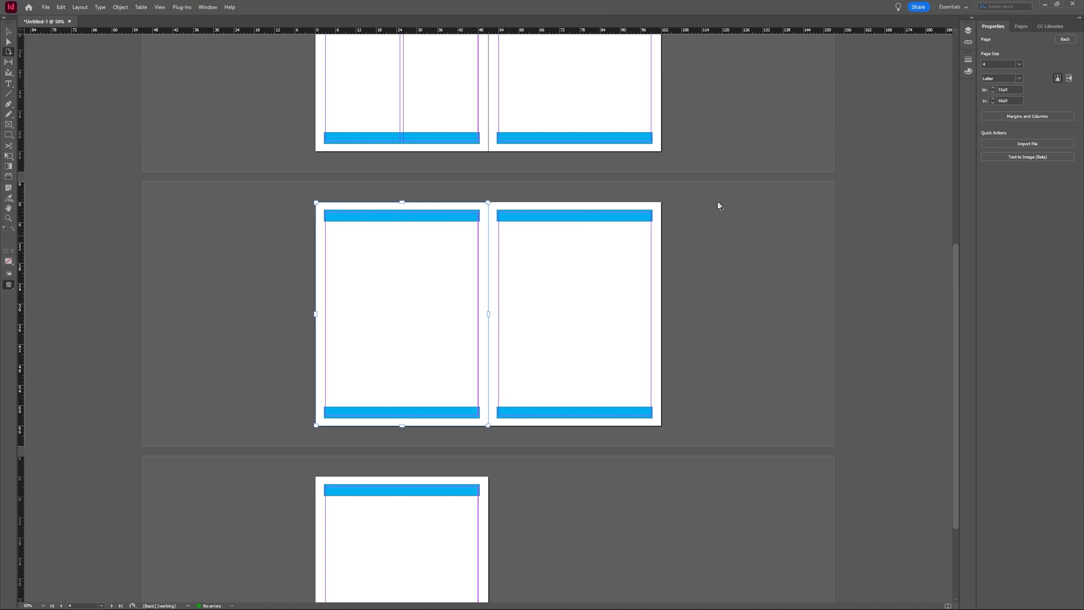
- Raise page 4's column count to 3 in Margins and Columns, keeping the 1p0 gutter
{"action": "left_click", "coordinate": [1034, 116]}
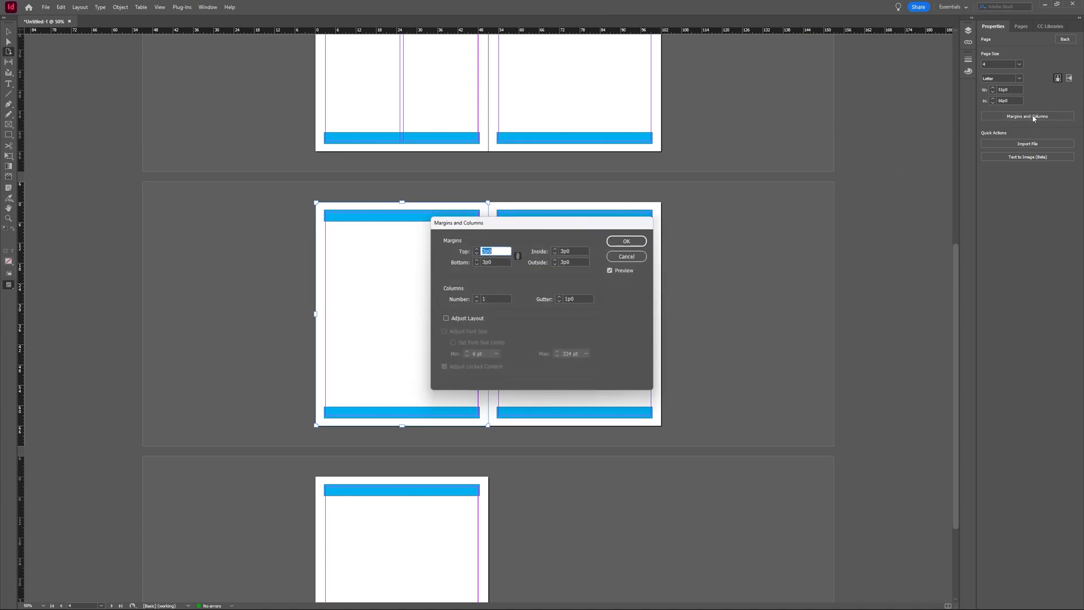
{"action": "left_click", "coordinate": [477, 297]}
{"action": "left_click", "coordinate": [478, 297]}
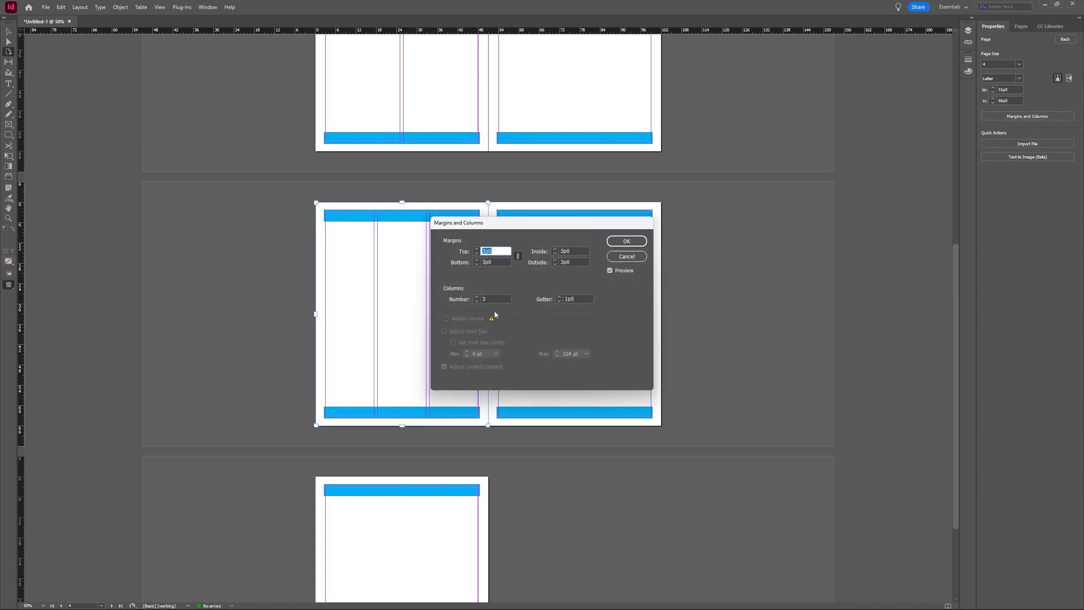
{"action": "left_click", "coordinate": [619, 247]}
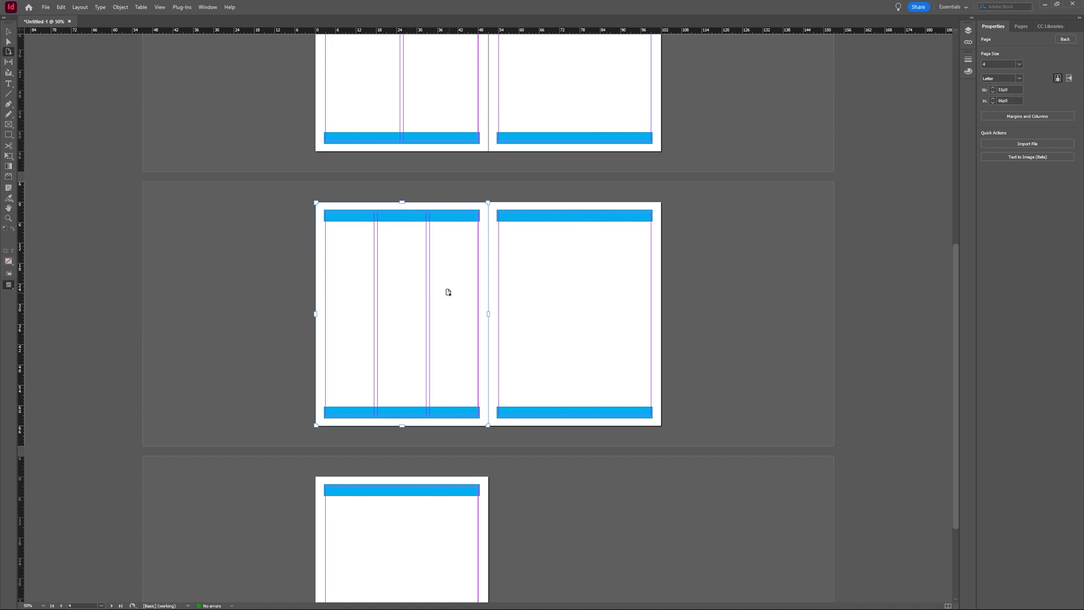
{"action": "scroll", "coordinate": [448, 292], "scroll_direction": "up", "scroll_amount": 5}
{"action": "scroll", "coordinate": [447, 292], "scroll_direction": "down", "scroll_amount": 6}
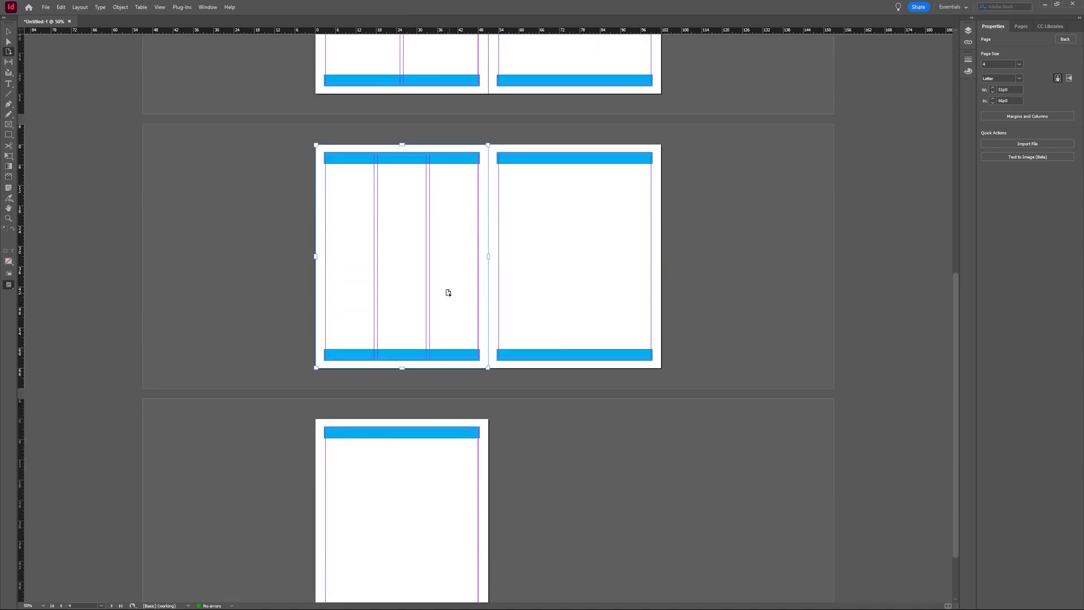
{"action": "scroll", "coordinate": [448, 292], "scroll_direction": "down", "scroll_amount": 2}
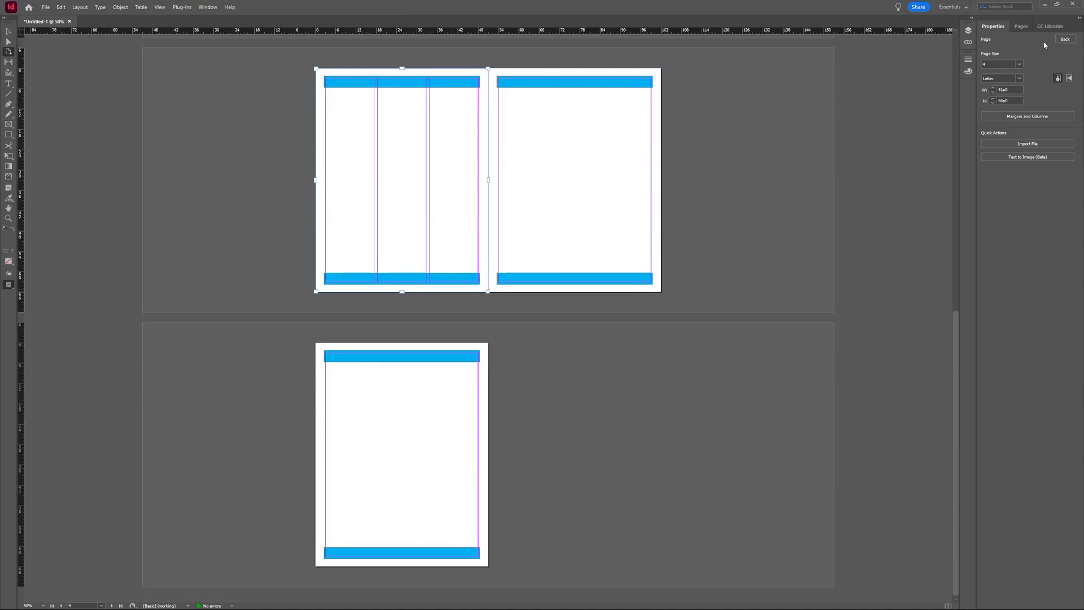
- Exit page editing with Back and jump to the three-column page 4 from the Page dropdown
{"action": "left_click", "coordinate": [1065, 39]}
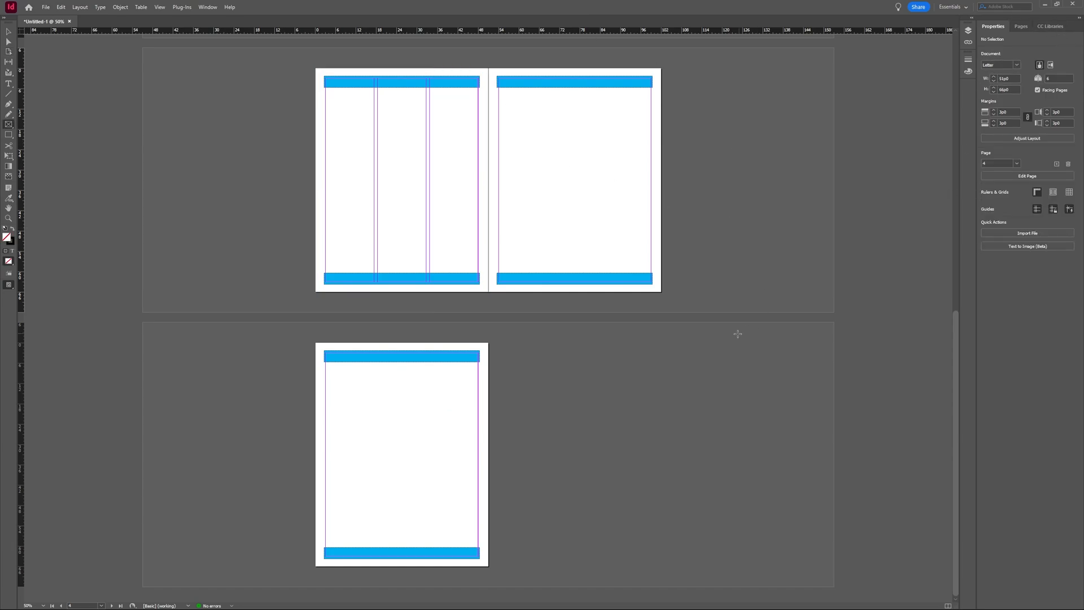
{"action": "scroll", "coordinate": [734, 328], "scroll_direction": "up", "scroll_amount": 10}
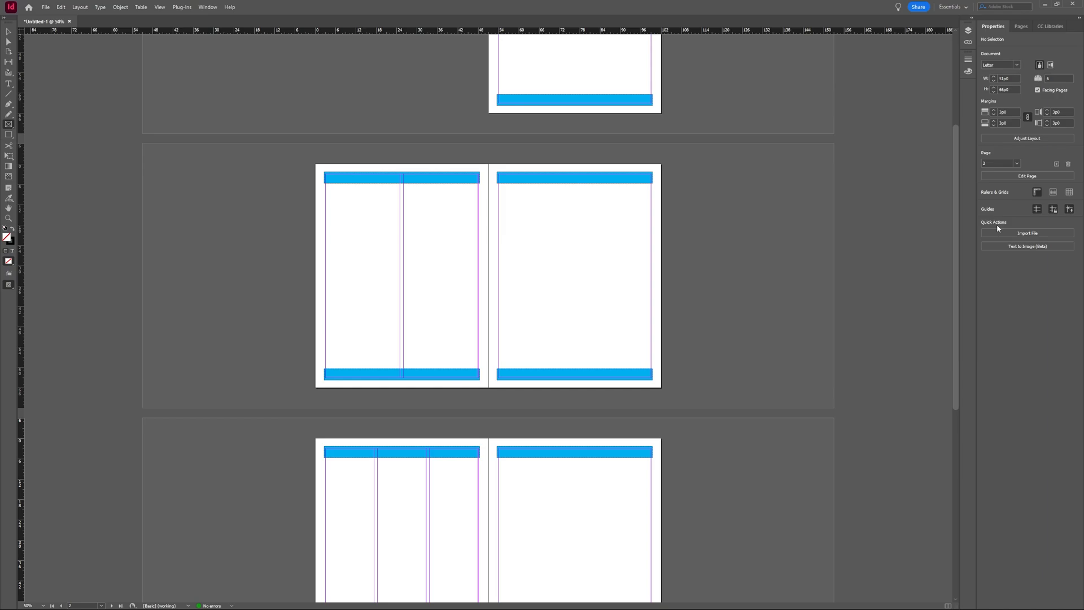
{"action": "left_click", "coordinate": [1019, 164]}
{"action": "left_click", "coordinate": [996, 208]}
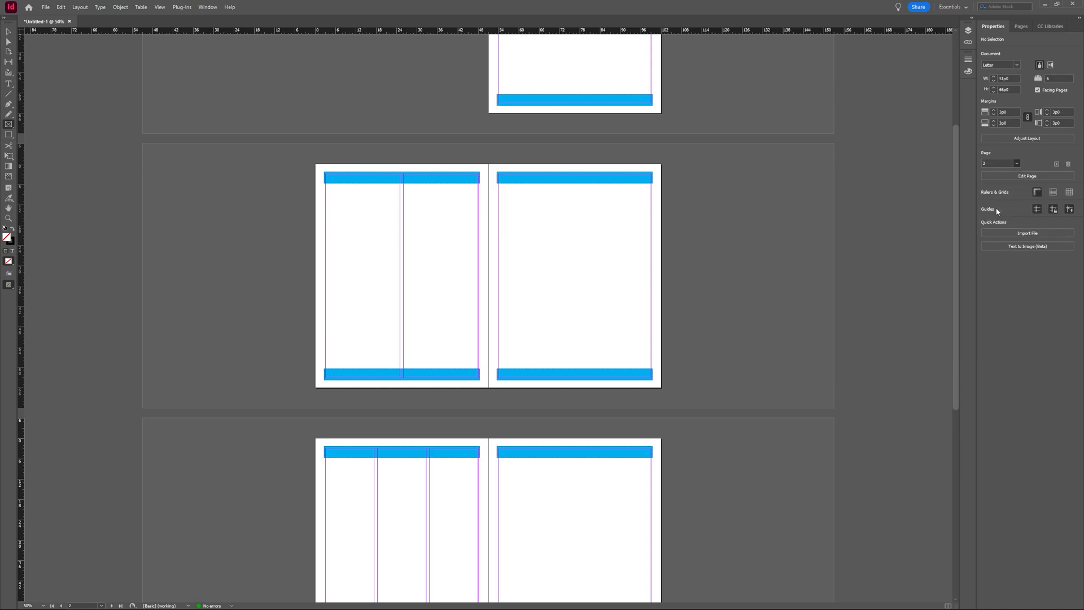